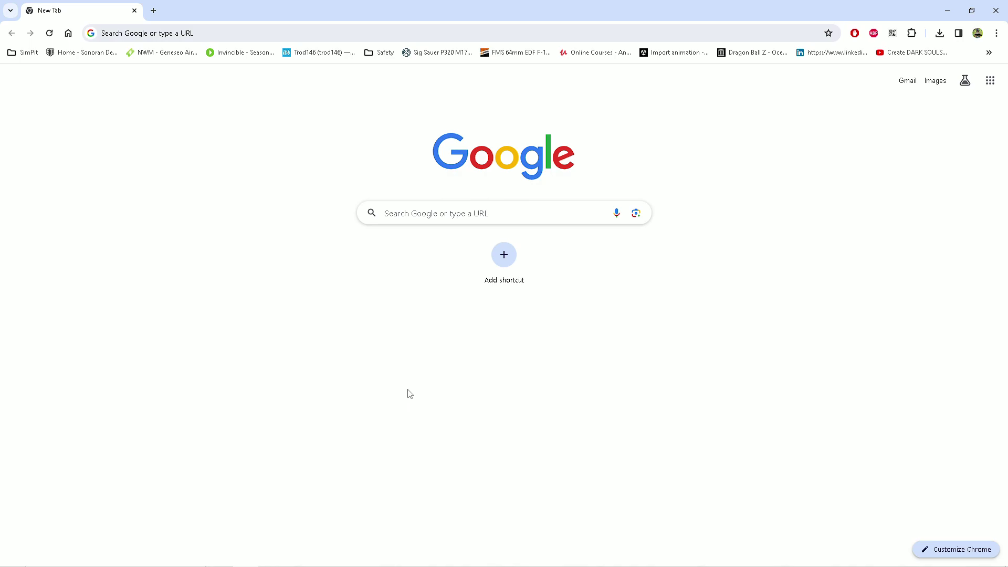
Rerun the 'a4 mod' search and follow the ED Forums A-4E-C topic to its project page
{"action": "left_click", "coordinate": [224, 32]}
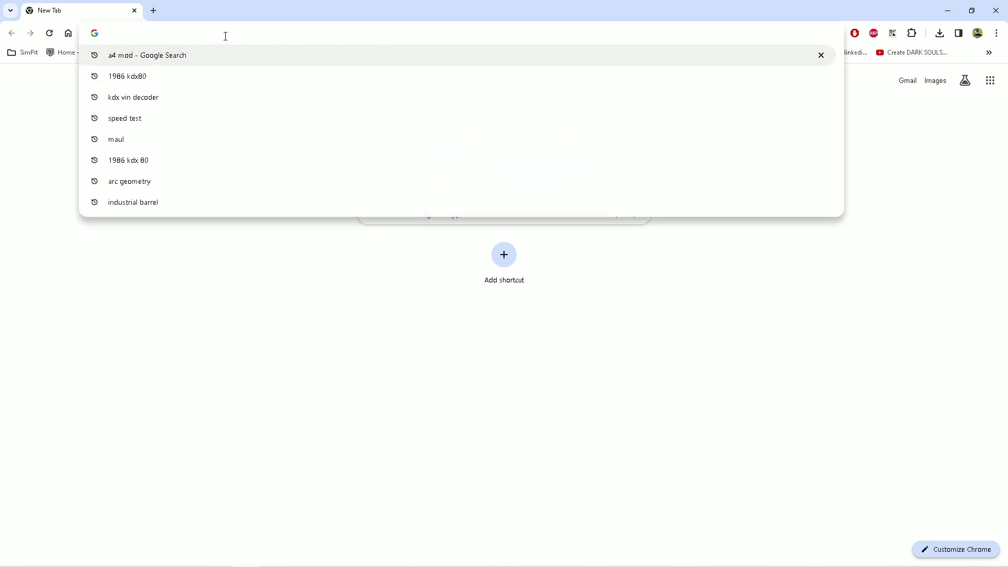
{"action": "type", "text": "a4"}
{"action": "left_click", "coordinate": [185, 56]}
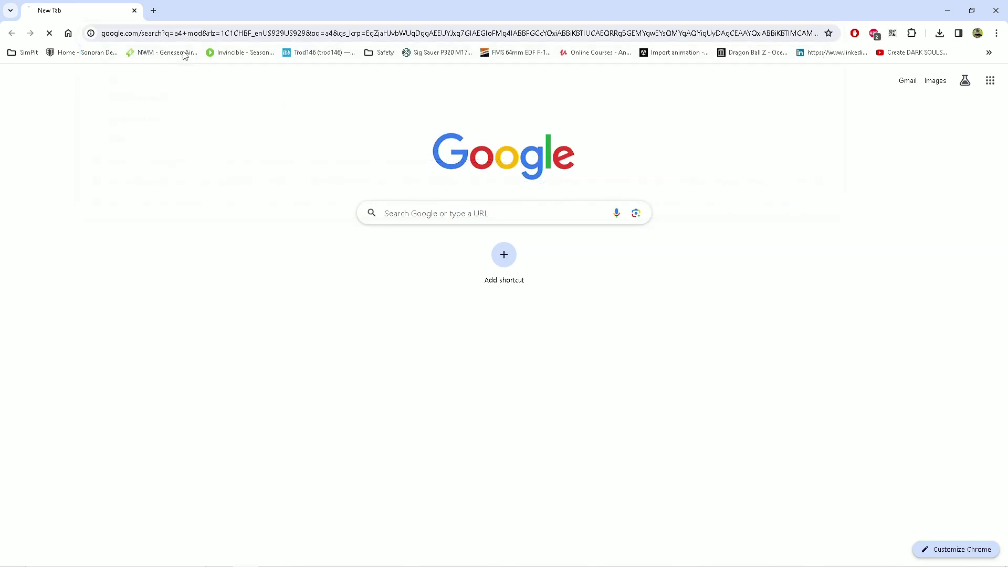
{"action": "left_click", "coordinate": [197, 207]}
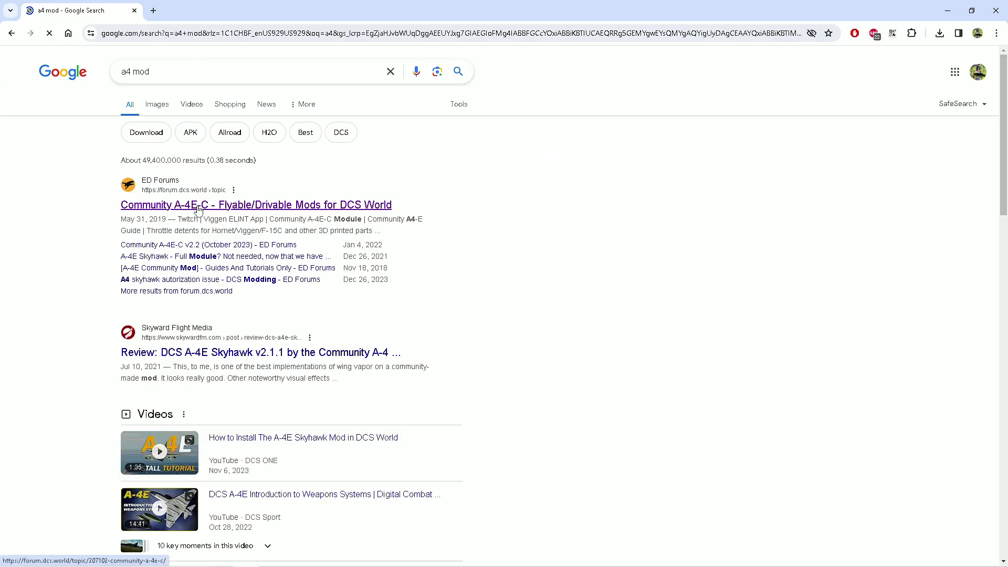
{"action": "scroll", "coordinate": [266, 372], "scroll_direction": "down", "scroll_amount": 12}
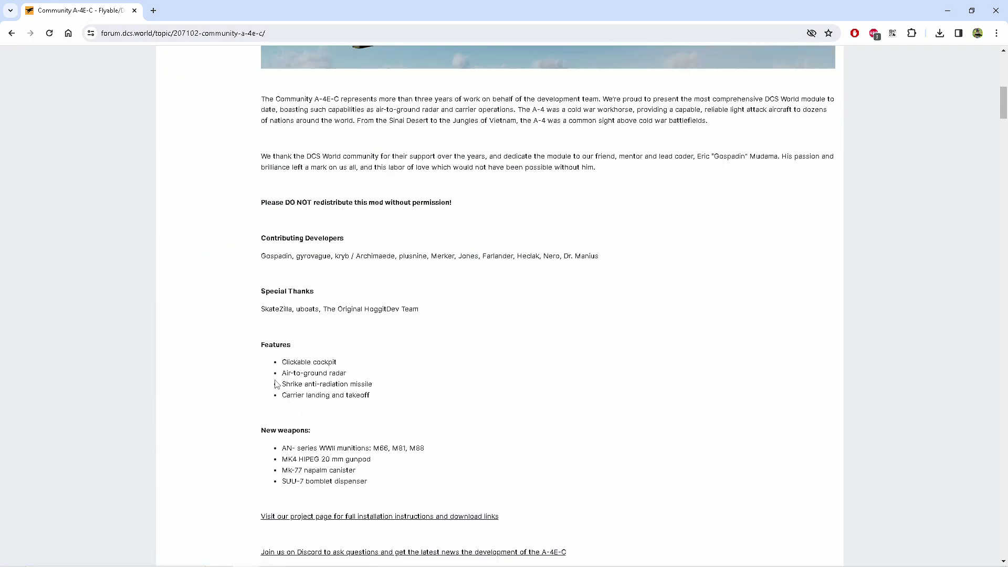
{"action": "scroll", "coordinate": [267, 372], "scroll_direction": "down", "scroll_amount": 1}
{"action": "left_click", "coordinate": [281, 378]}
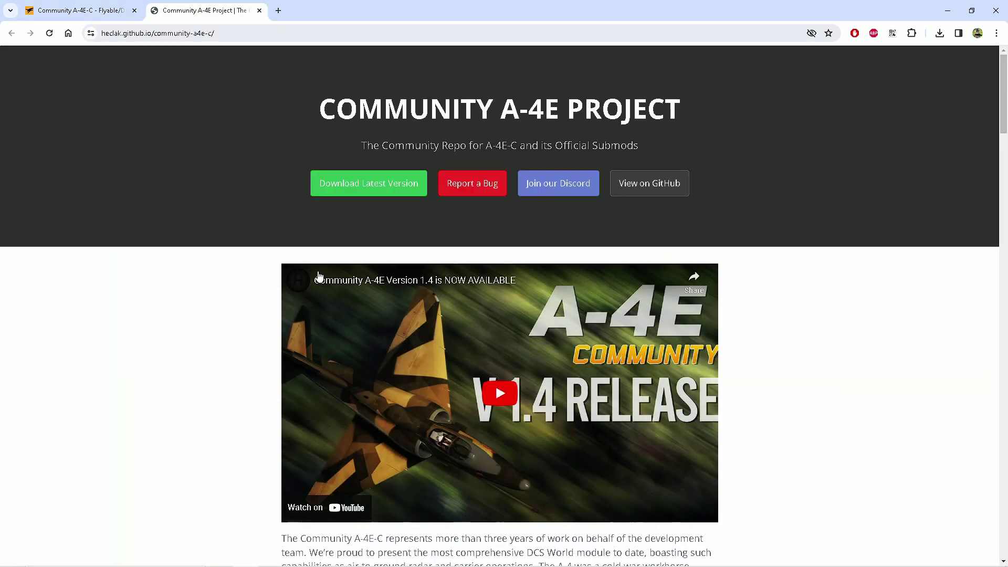
Open the latest v2.2 release and start the Community_A-4E-C_v2.2.zip download, cancelling the duplicate save
{"action": "left_click", "coordinate": [377, 179]}
{"action": "scroll", "coordinate": [297, 327], "scroll_direction": "down", "scroll_amount": 10}
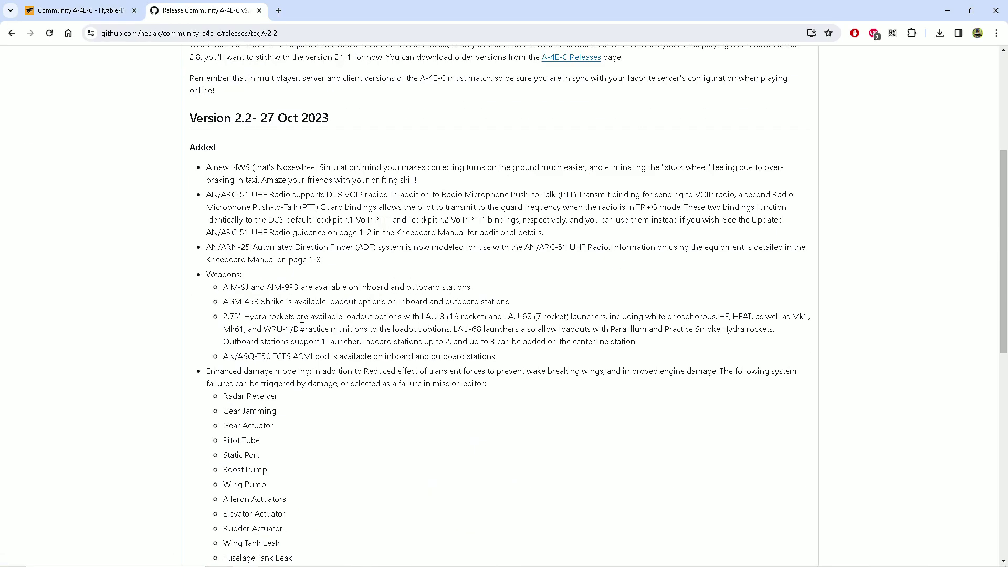
{"action": "scroll", "coordinate": [298, 327], "scroll_direction": "down", "scroll_amount": 5}
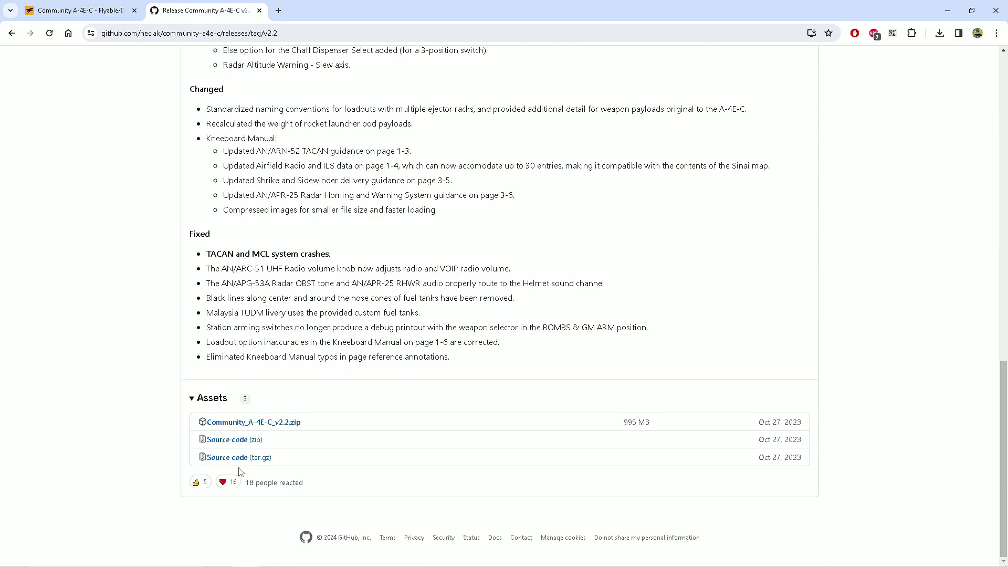
{"action": "left_click", "coordinate": [236, 422]}
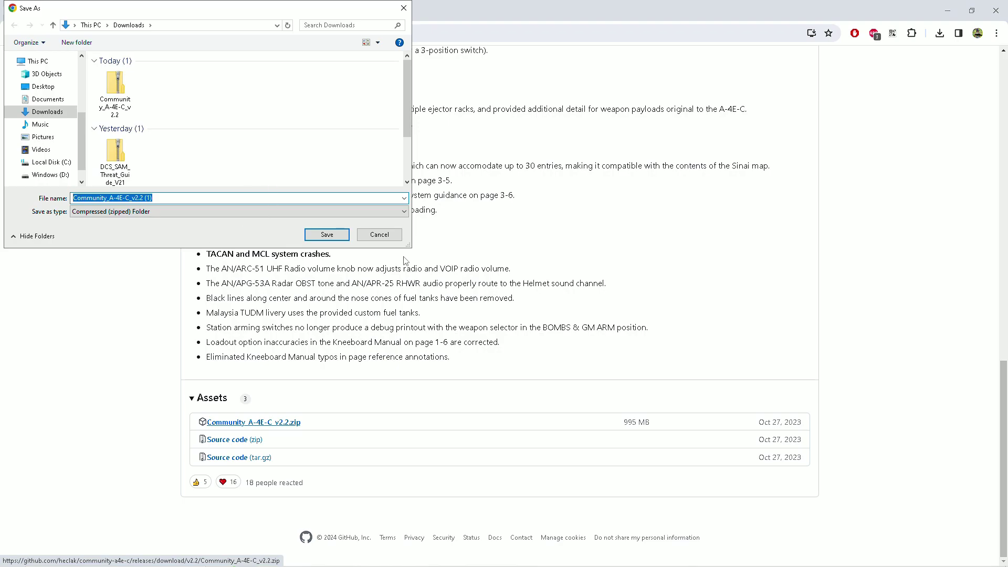
{"action": "left_click", "coordinate": [374, 237]}
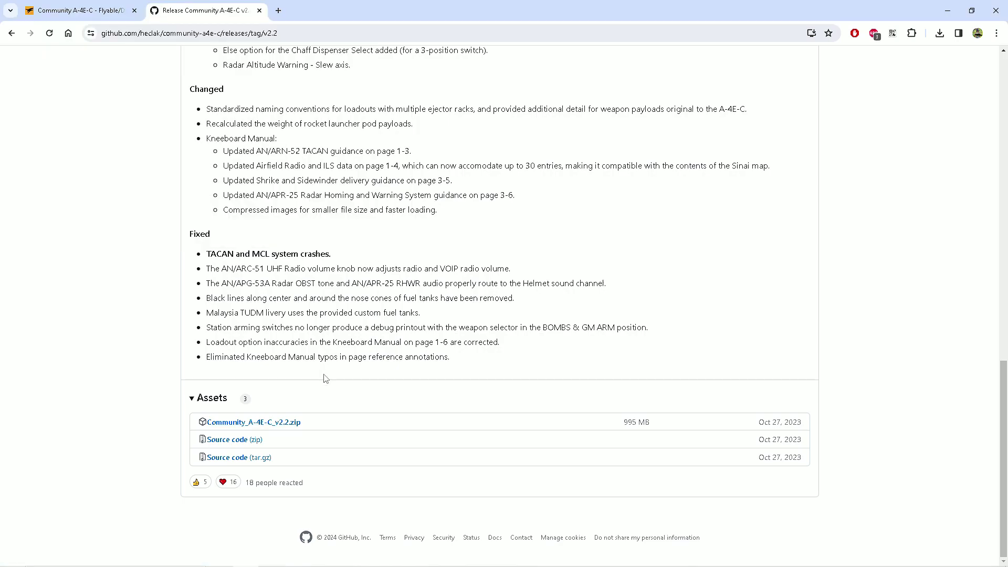
Minimize Chrome and OBS, then open Community_A-4E-C_v2.2.zip from Downloads in a window moved right
{"action": "left_click", "coordinate": [942, 15]}
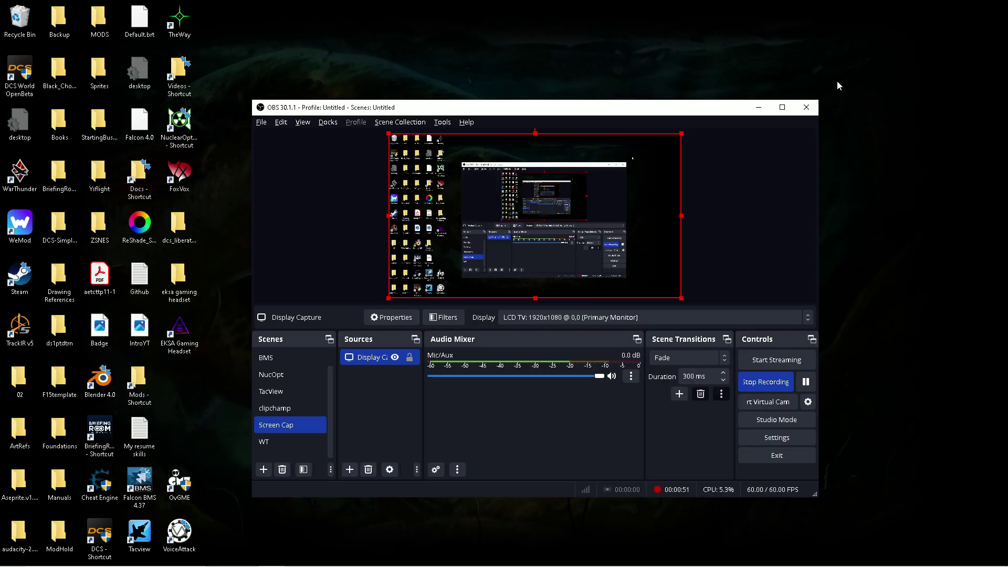
{"action": "left_click", "coordinate": [756, 104]}
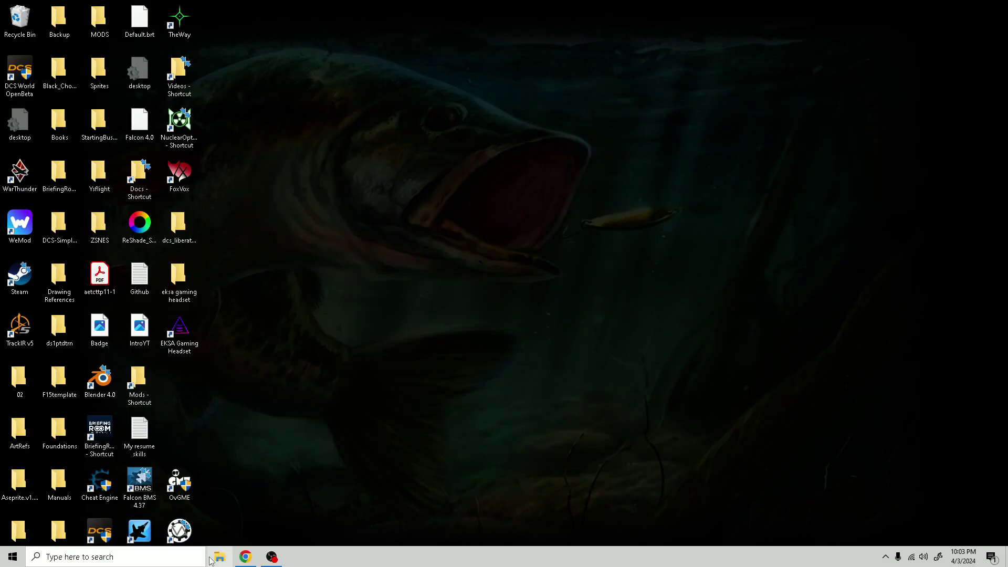
{"action": "left_click", "coordinate": [220, 556]}
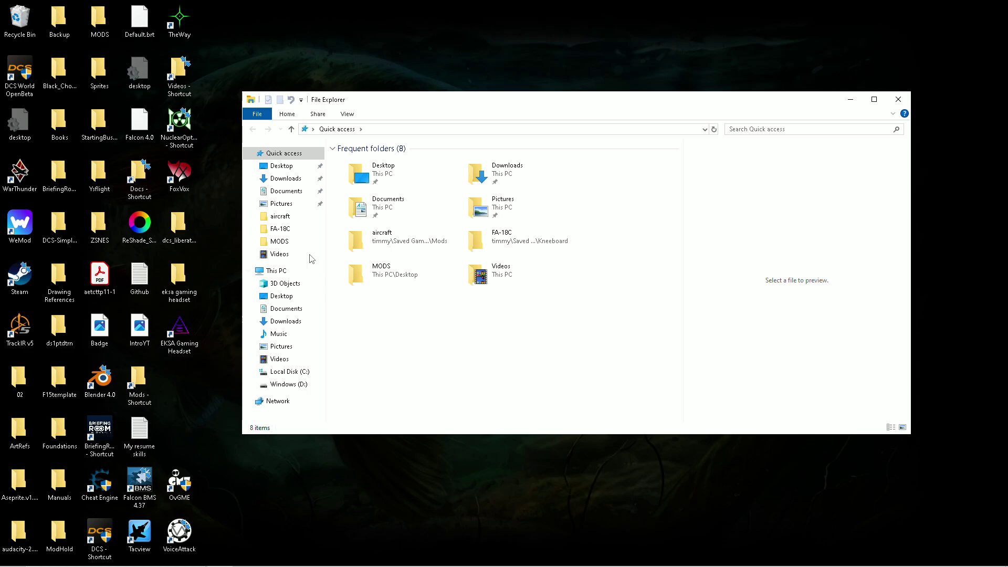
{"action": "left_click", "coordinate": [296, 181]}
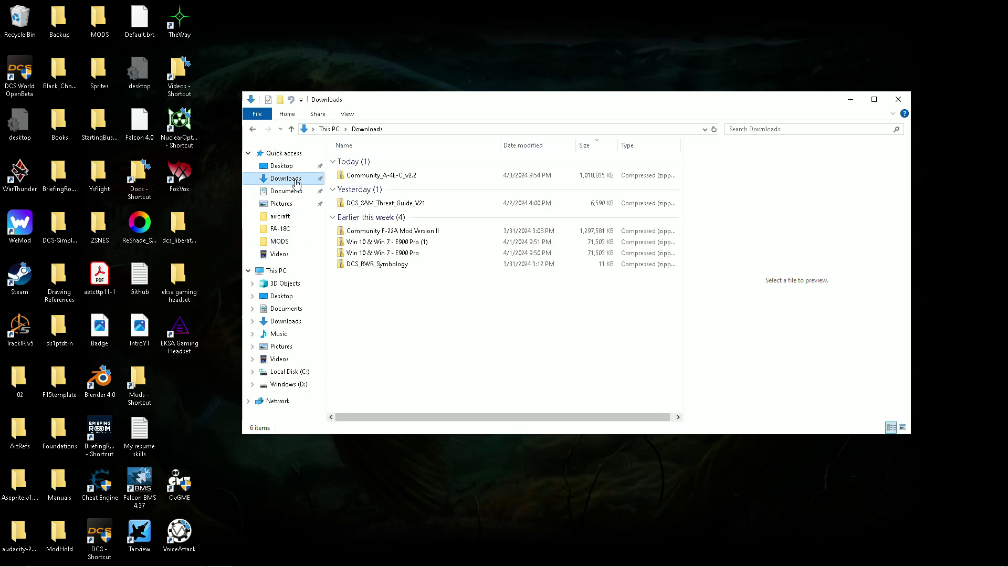
{"action": "double_click", "coordinate": [415, 175]}
{"action": "left_click_drag", "start_coordinate": [514, 105], "coordinate": [759, 83]}
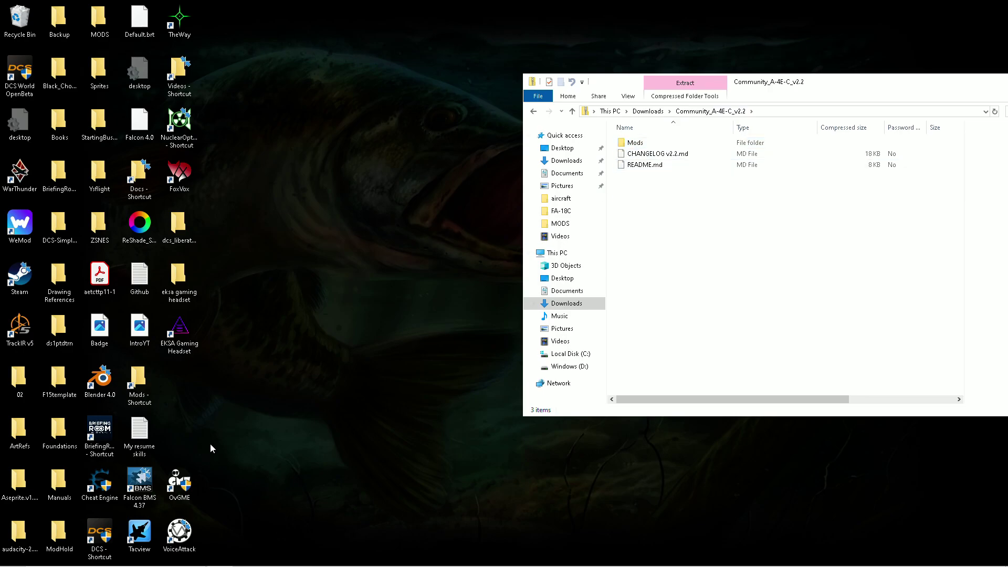
Open a second File Explorer window and move it lower on the screen
{"action": "right_click", "coordinate": [221, 559]}
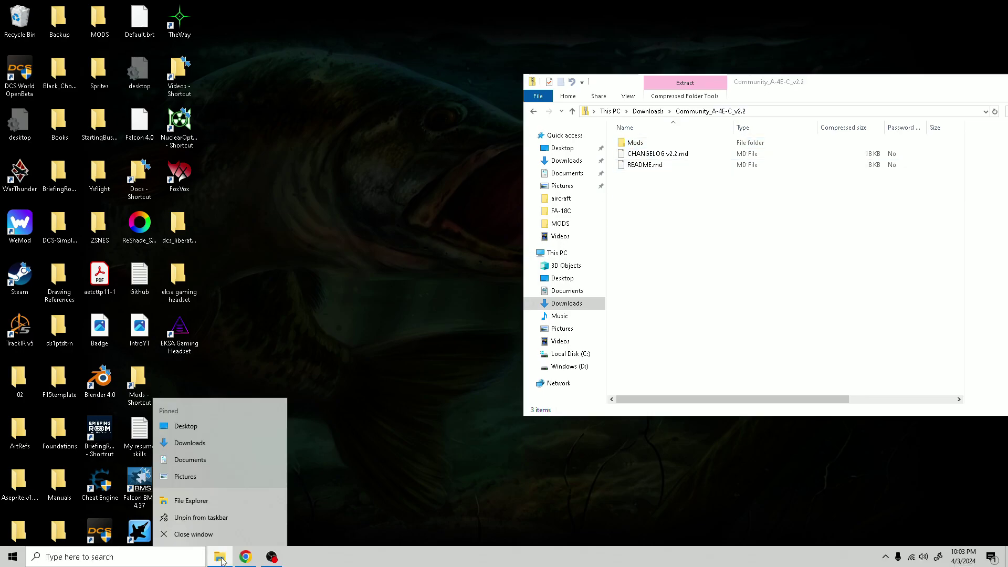
{"action": "left_click", "coordinate": [238, 505]}
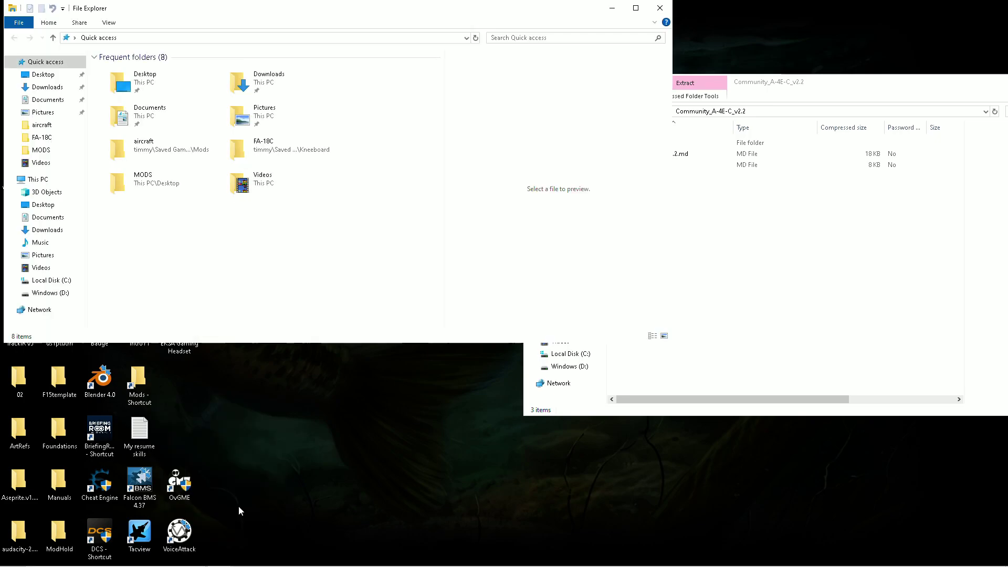
{"action": "left_click_drag", "start_coordinate": [359, 13], "coordinate": [376, 78]}
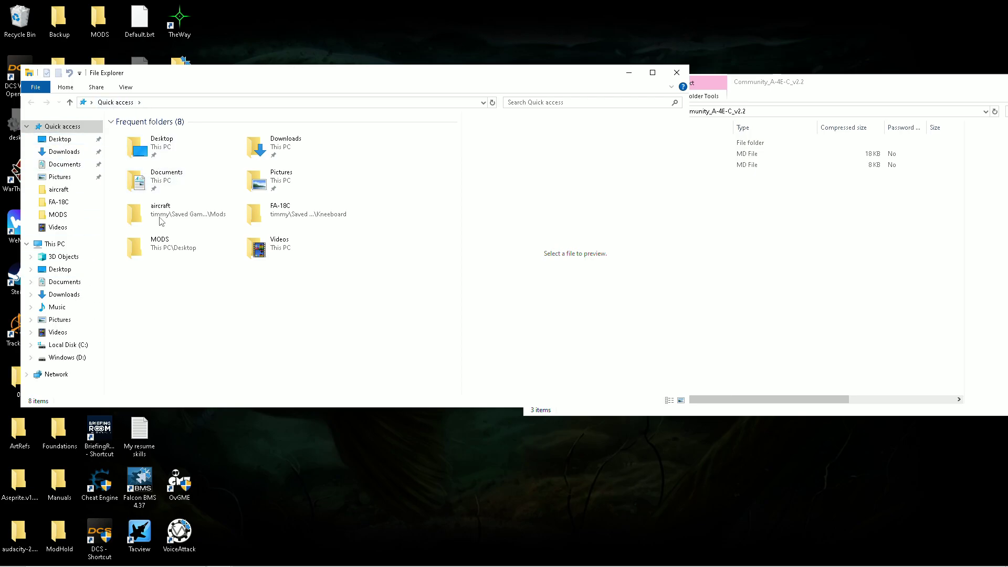
Navigate through Local Disk (C:), Users and the home folder into Saved Games
{"action": "left_click", "coordinate": [71, 347]}
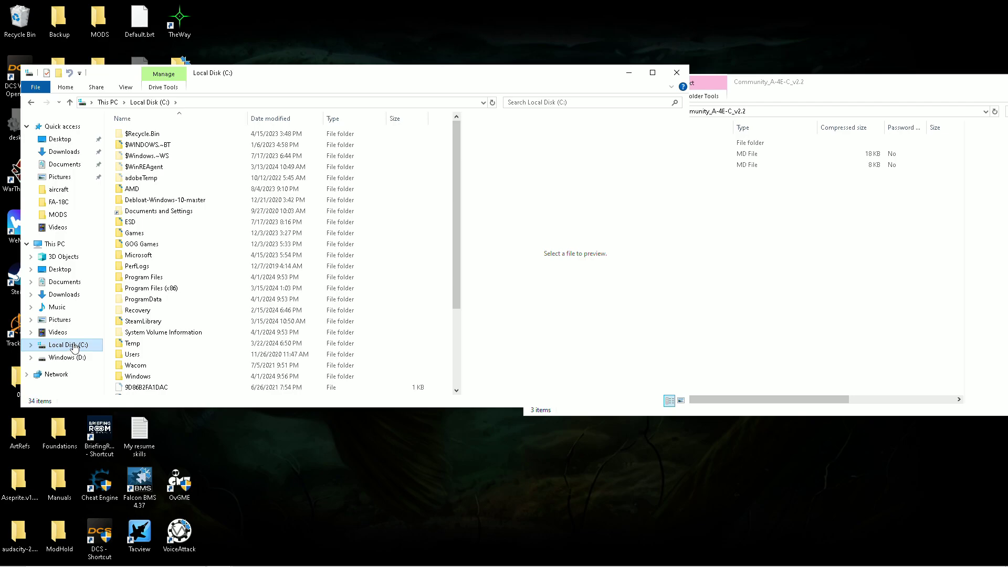
{"action": "double_click", "coordinate": [154, 357]}
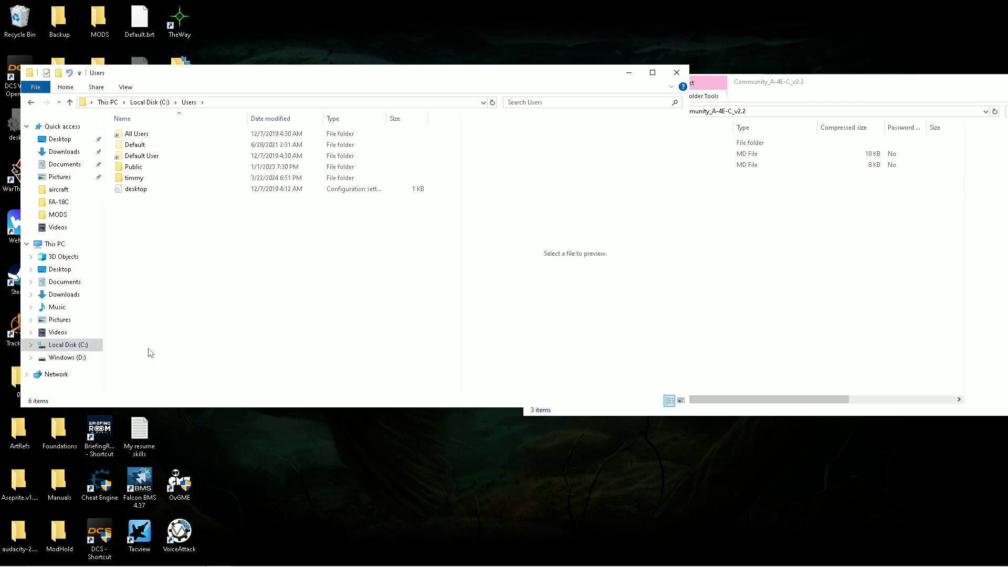
{"action": "double_click", "coordinate": [145, 182]}
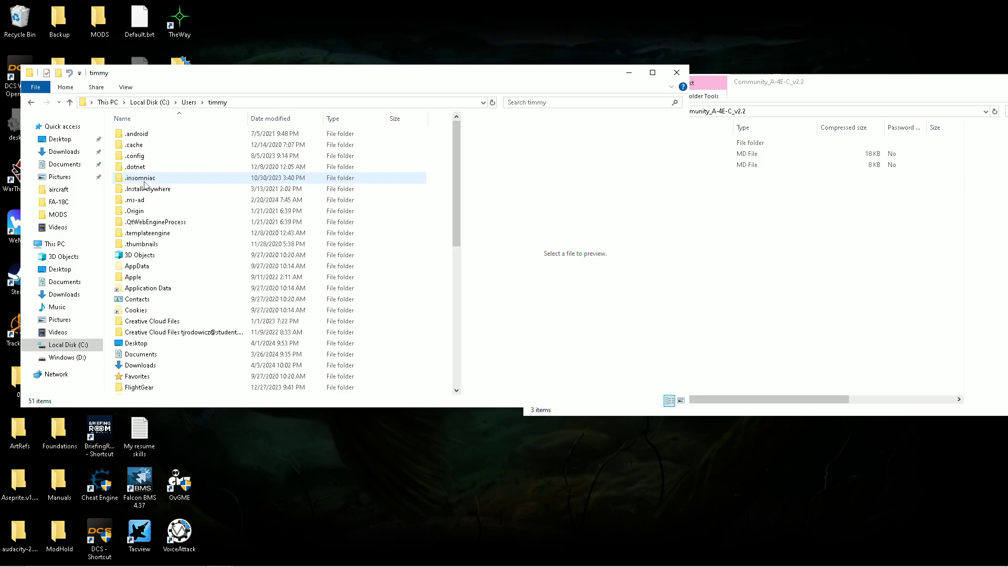
{"action": "scroll", "coordinate": [152, 200], "scroll_direction": "down", "scroll_amount": 5}
{"action": "scroll", "coordinate": [155, 201], "scroll_direction": "down", "scroll_amount": 1}
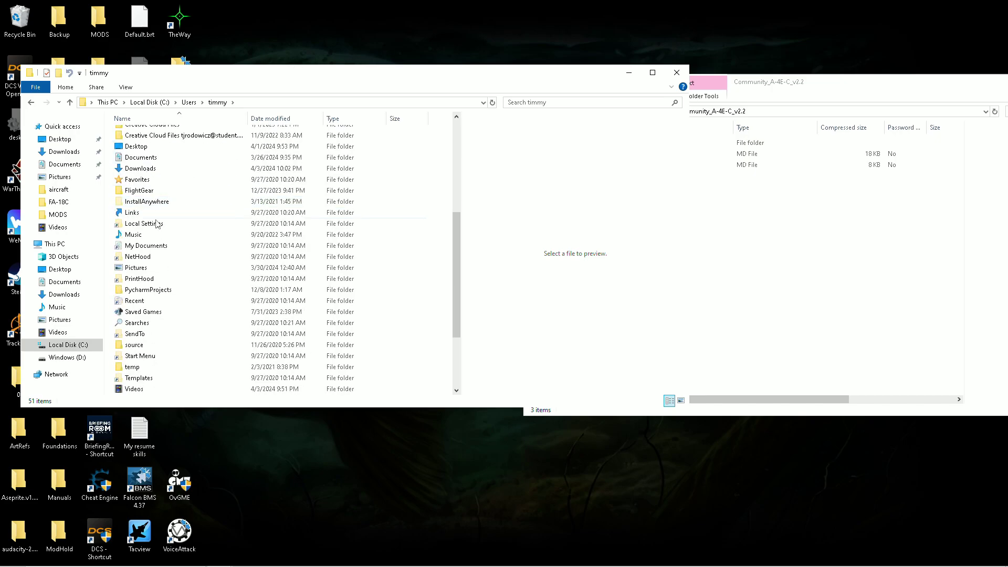
{"action": "double_click", "coordinate": [146, 314]}
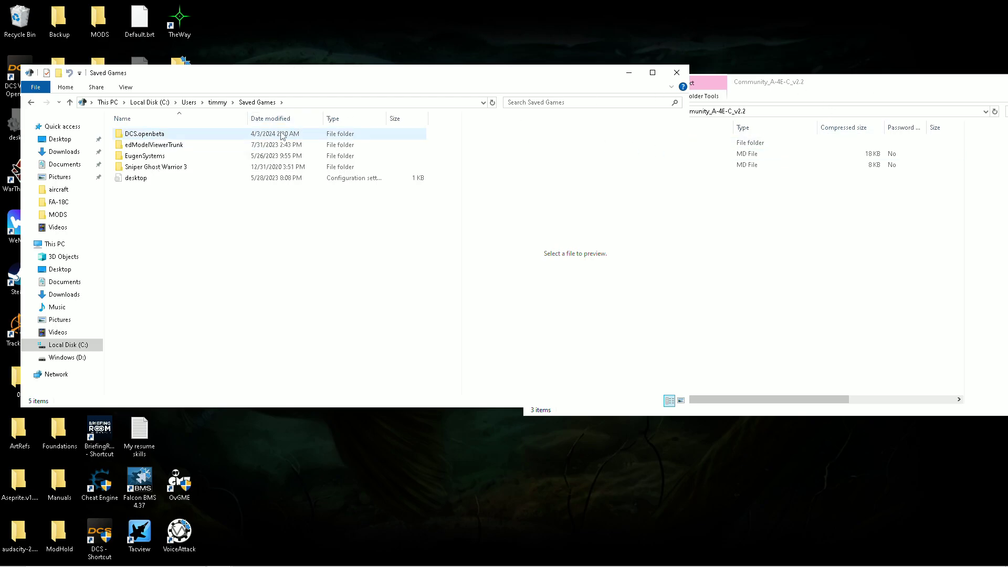
Browse into DCS.openbeta\Mods\aircraft to see the installed aircraft mods
{"action": "double_click", "coordinate": [161, 135]}
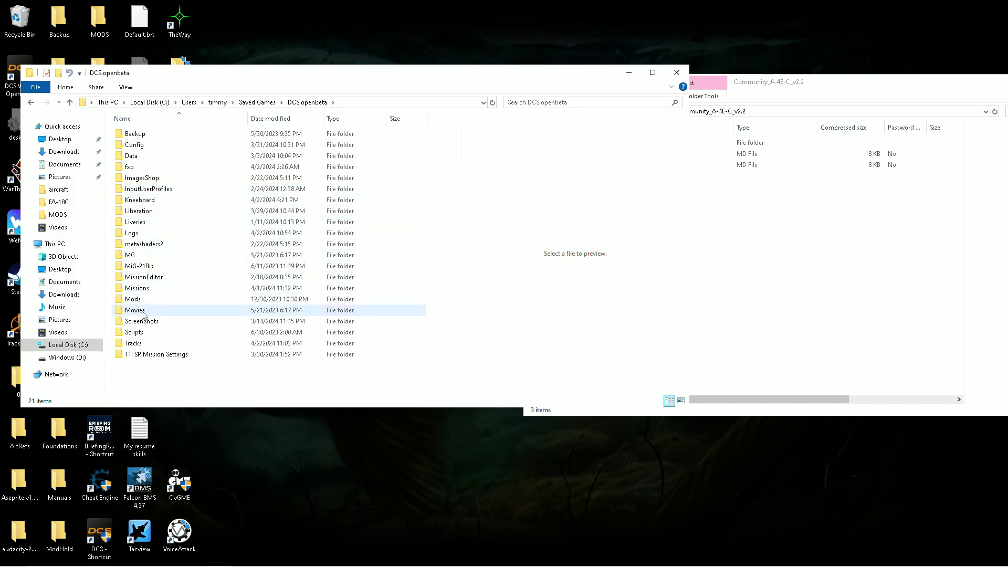
{"action": "left_click", "coordinate": [142, 304]}
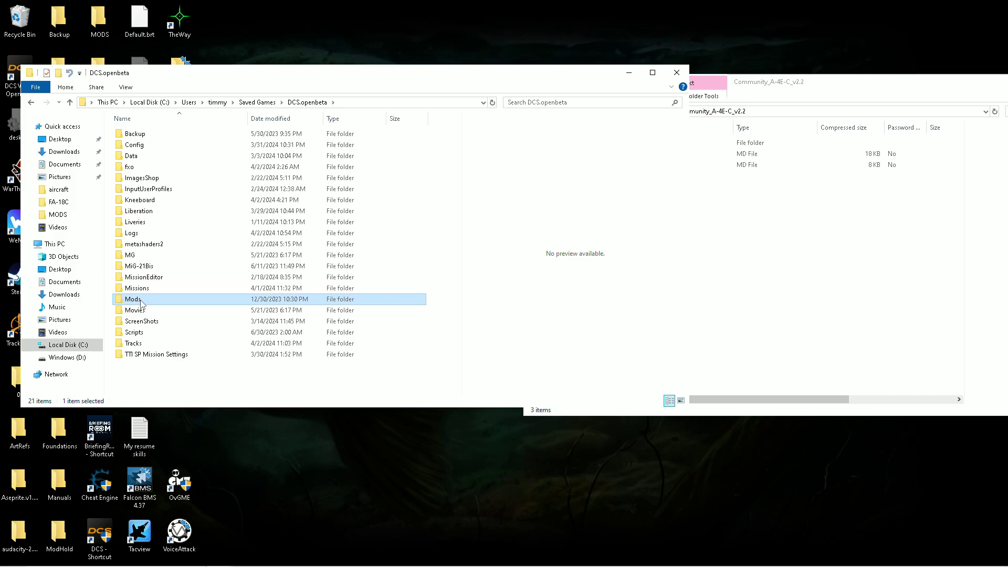
{"action": "double_click", "coordinate": [142, 304]}
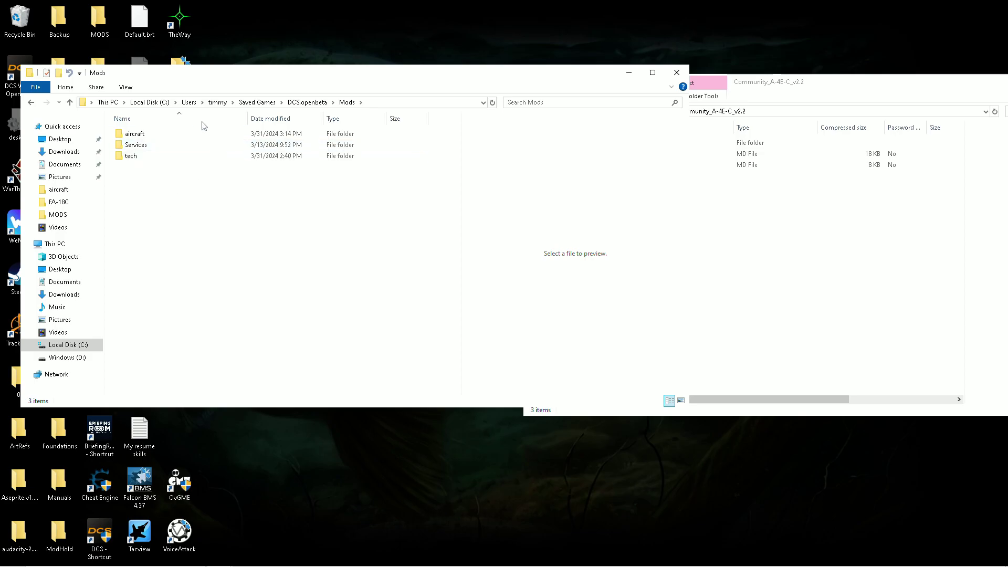
{"action": "double_click", "coordinate": [141, 138]}
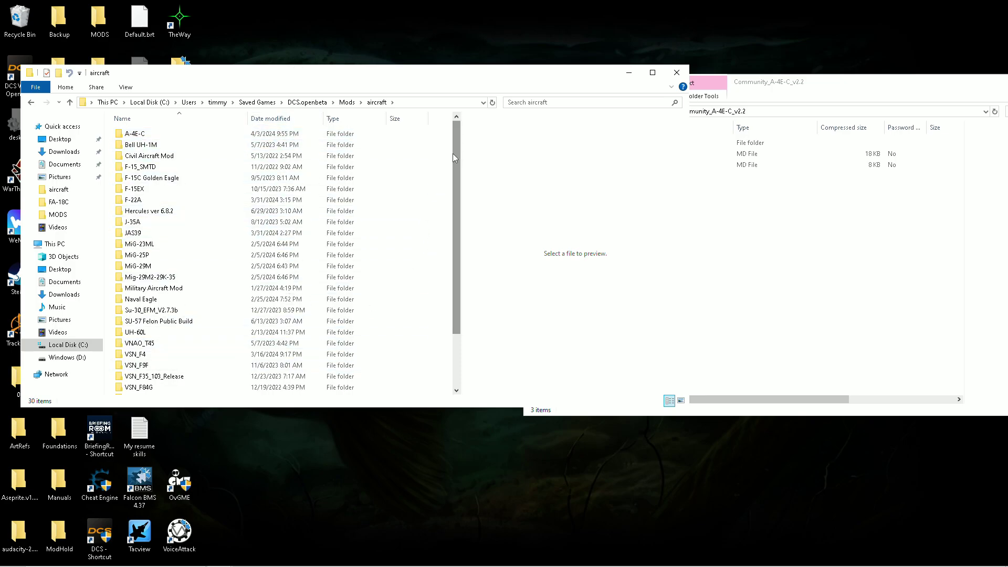
Return to the DCS.openbeta folder and bring the A-4E-C archive window forward
{"action": "left_click_drag", "start_coordinate": [453, 152], "coordinate": [464, 127]}
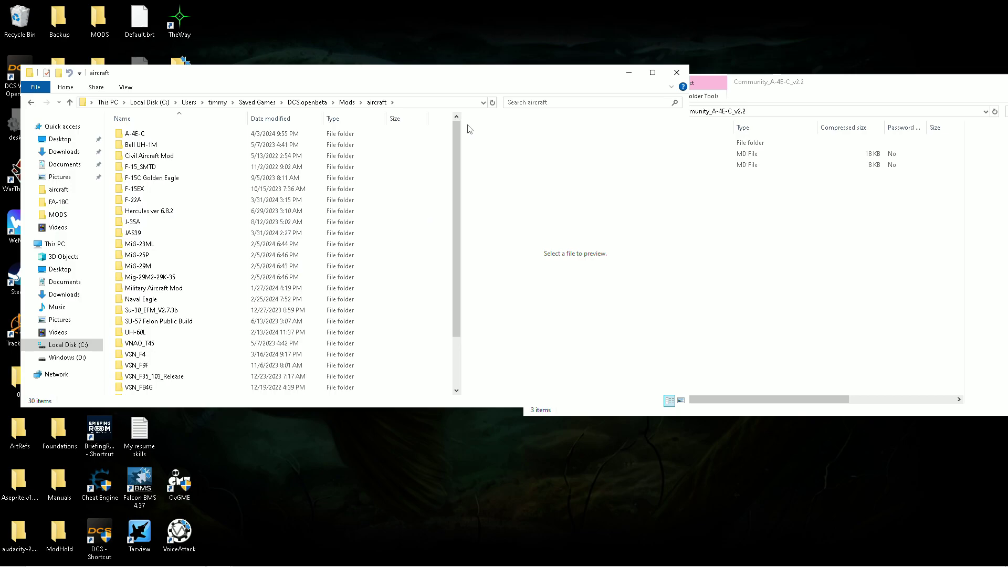
{"action": "left_click", "coordinate": [307, 103]}
{"action": "left_click", "coordinate": [800, 85]}
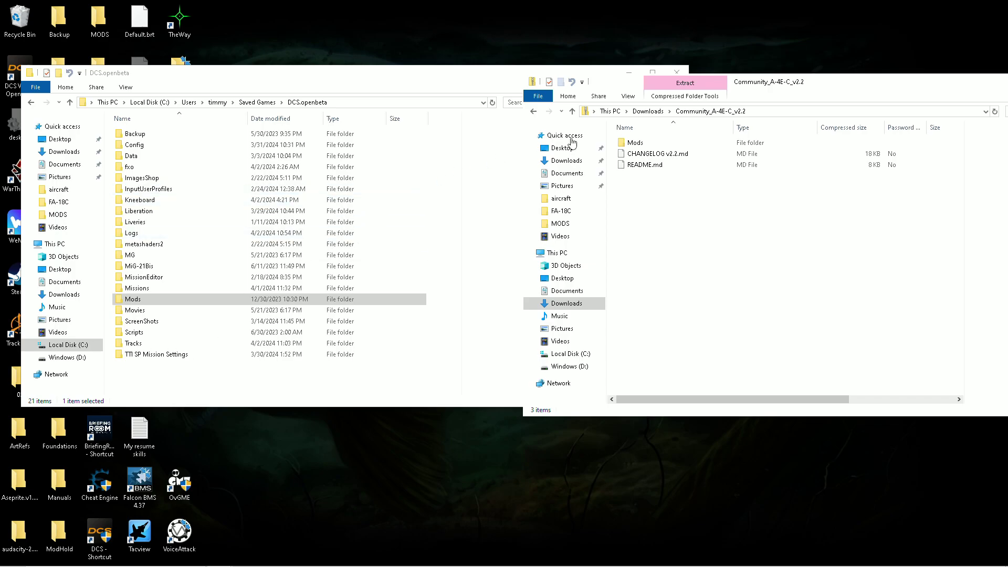
Inspect the archive's Mods\aircraft\A-4E-C folder, then go back up to its aircraft folder
{"action": "double_click", "coordinate": [637, 144]}
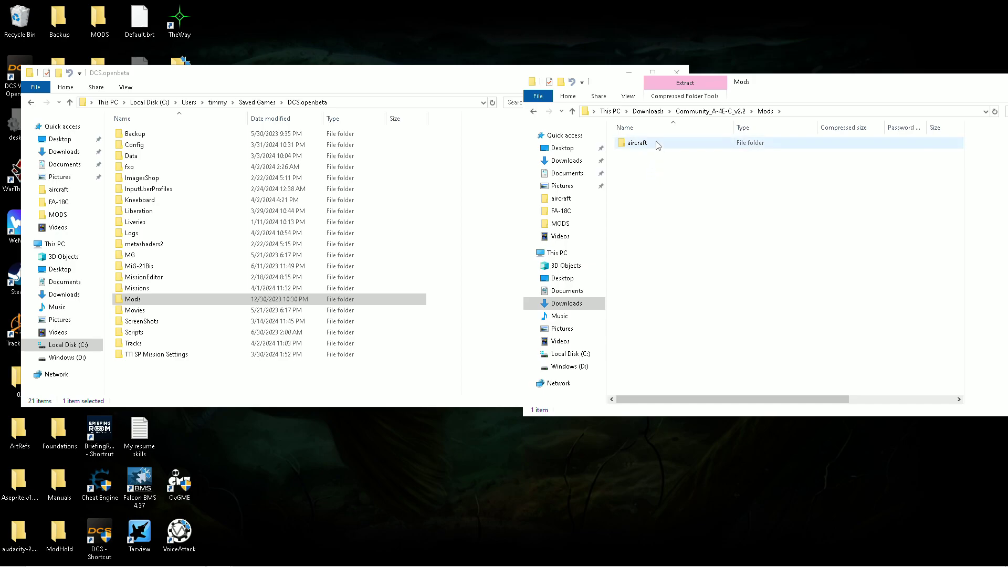
{"action": "double_click", "coordinate": [646, 147]}
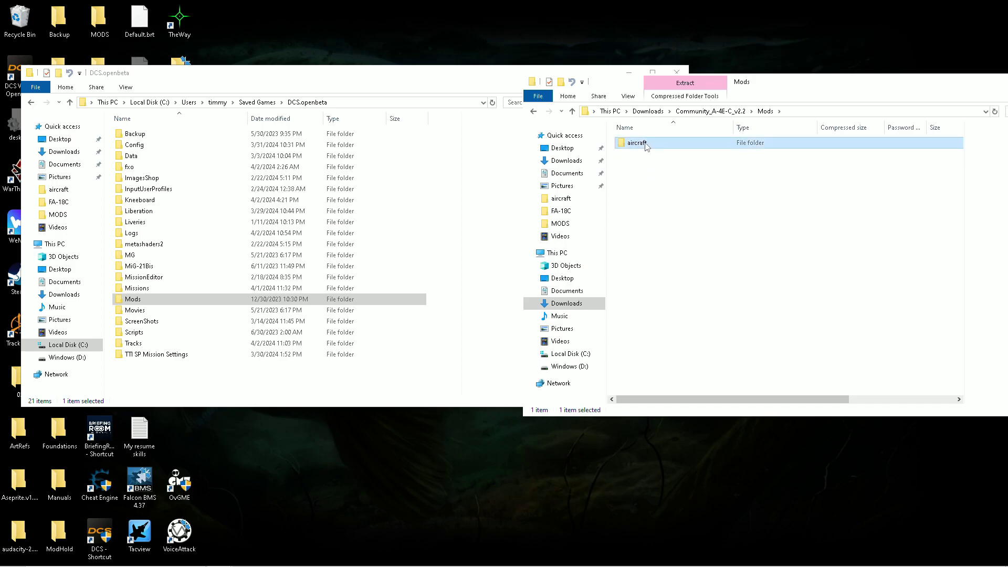
{"action": "double_click", "coordinate": [646, 147]}
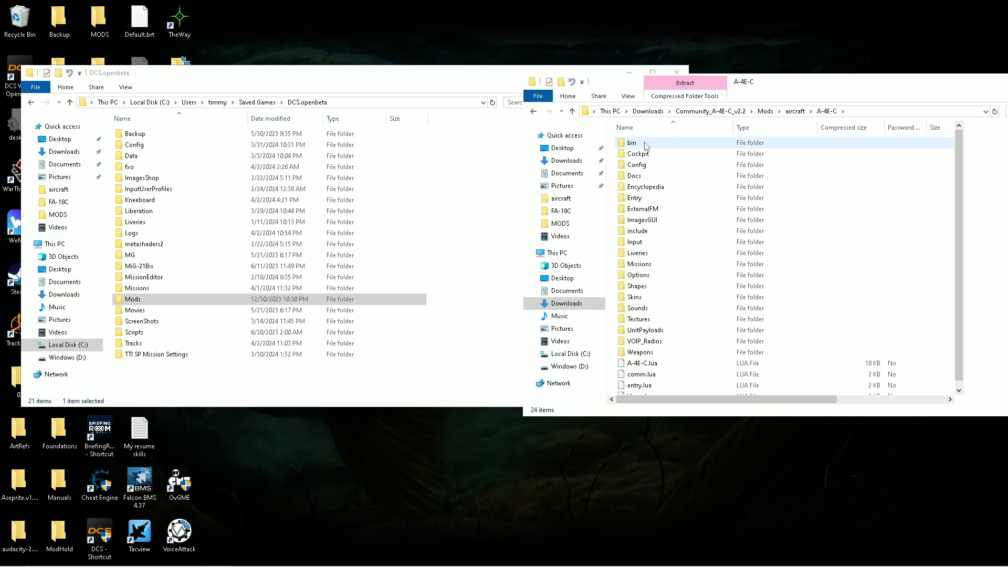
{"action": "left_click", "coordinate": [573, 111]}
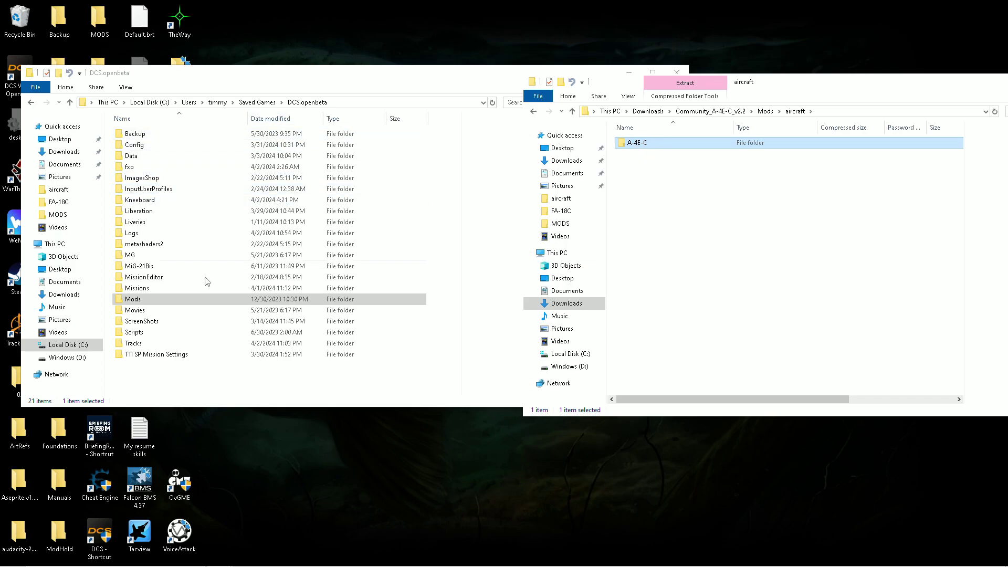
Check DCS.openbeta's Mods\aircraft folder, return to Mods and select the tech folder
{"action": "double_click", "coordinate": [182, 300]}
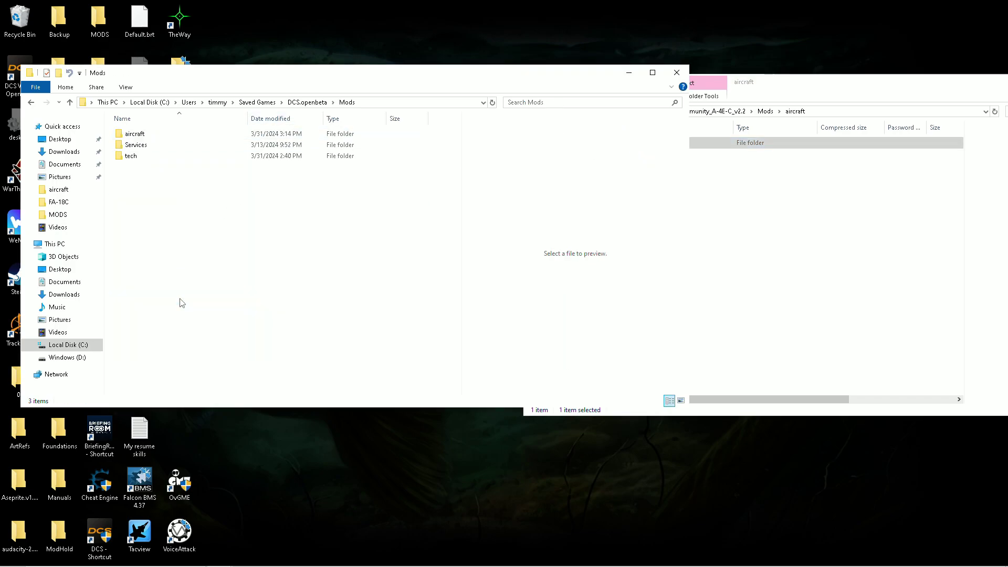
{"action": "double_click", "coordinate": [156, 134]}
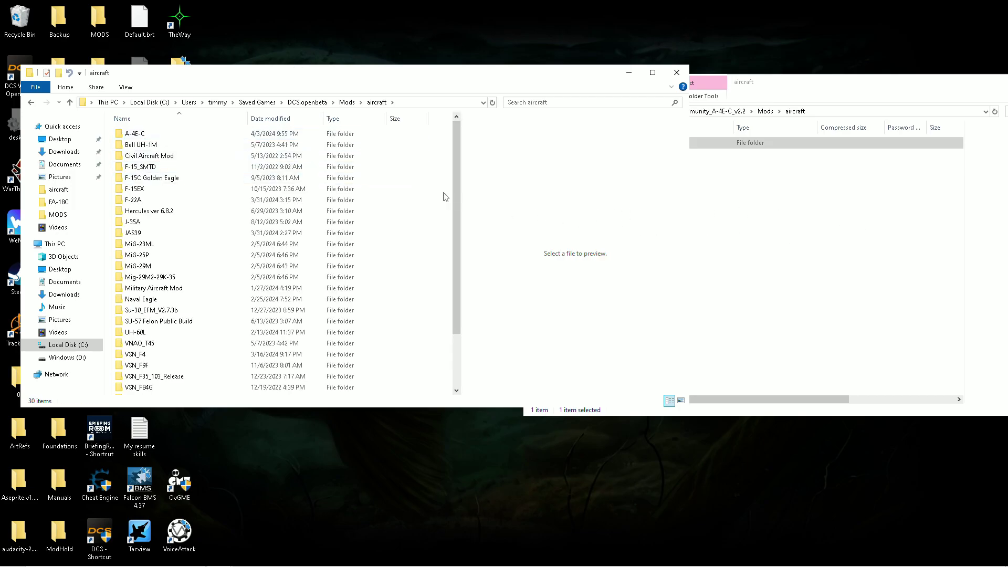
{"action": "left_click", "coordinate": [348, 102]}
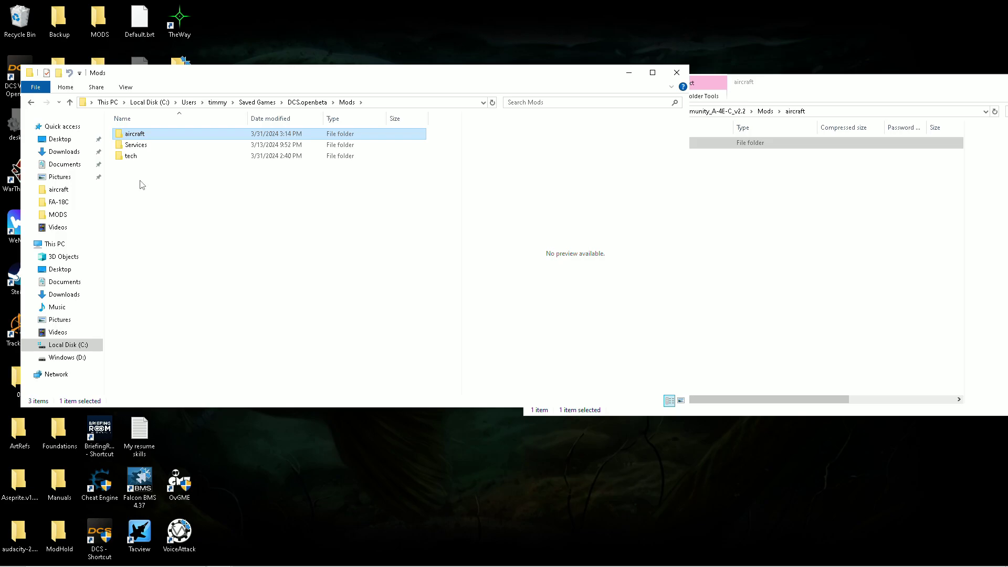
{"action": "left_click", "coordinate": [146, 160]}
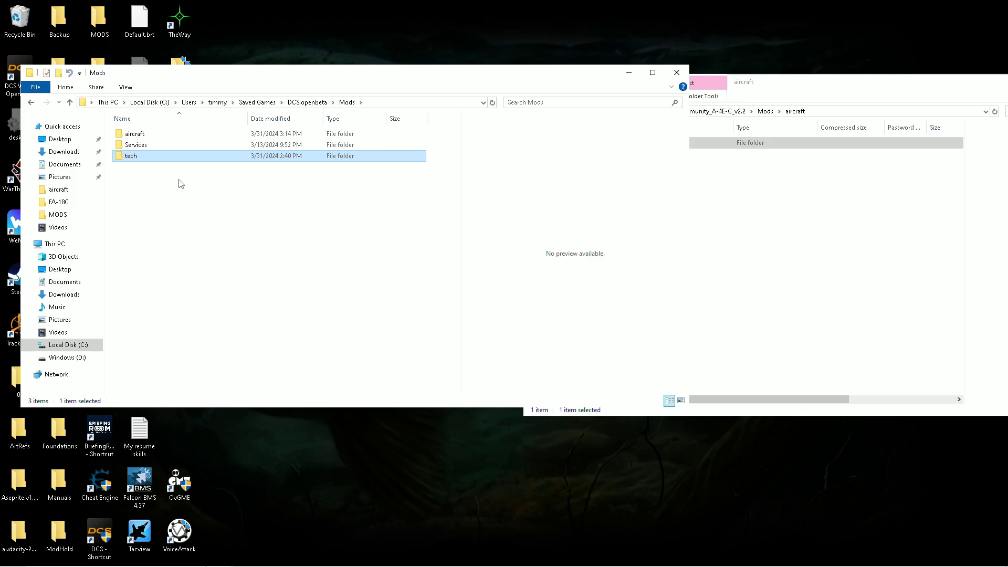
Close the Saved Games Mods window and minimize the A-4E-C archive window
{"action": "left_click", "coordinate": [679, 72]}
{"action": "double_click", "coordinate": [821, 82]}
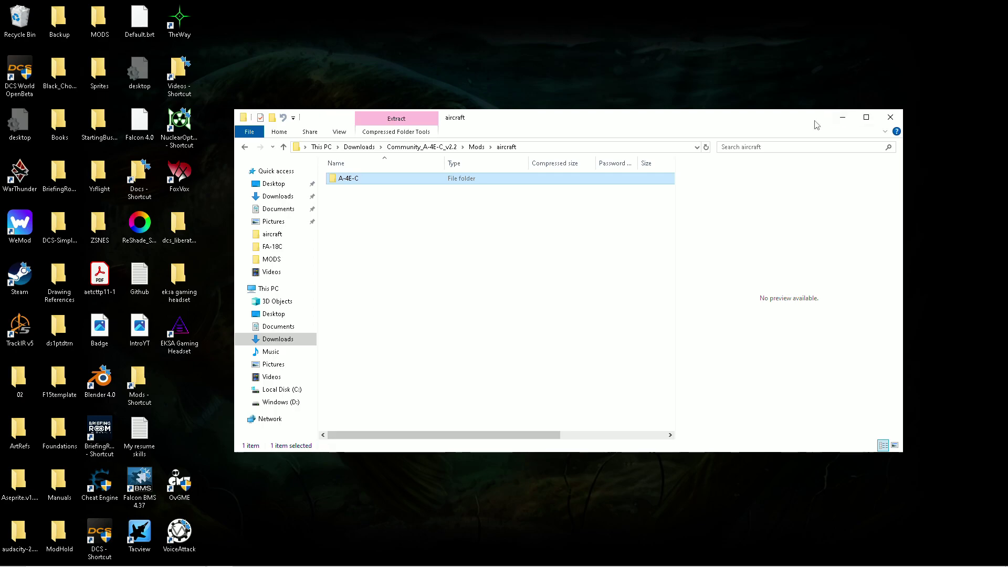
{"action": "left_click", "coordinate": [844, 119]}
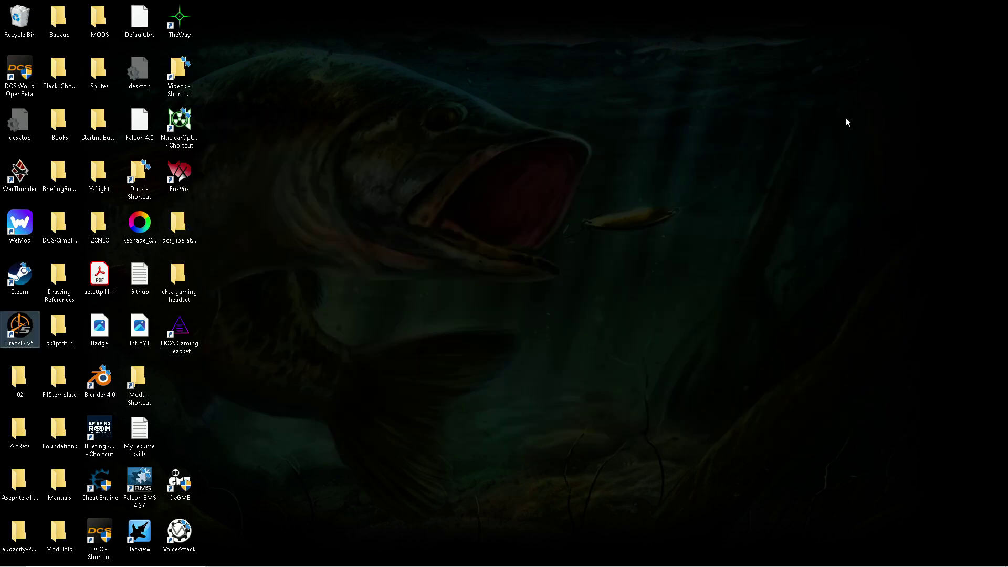